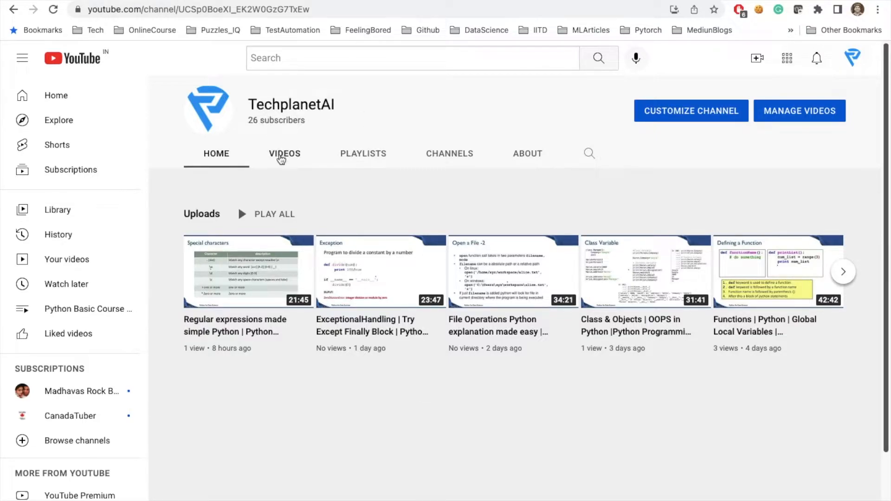
# - Open the Python Basic Course for Beginner playlist from the TechplanetAI channel and look through its list of videos
pyautogui.click(281, 158)
pyautogui.click(353, 158)
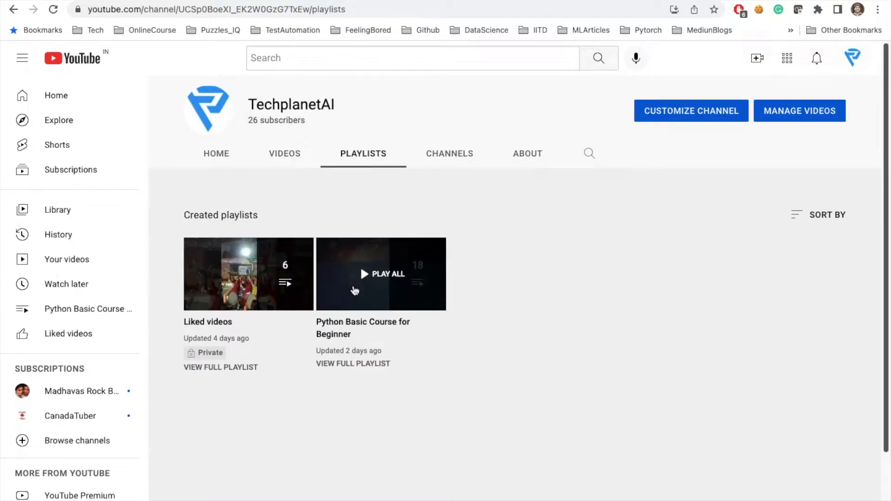
pyautogui.click(355, 290)
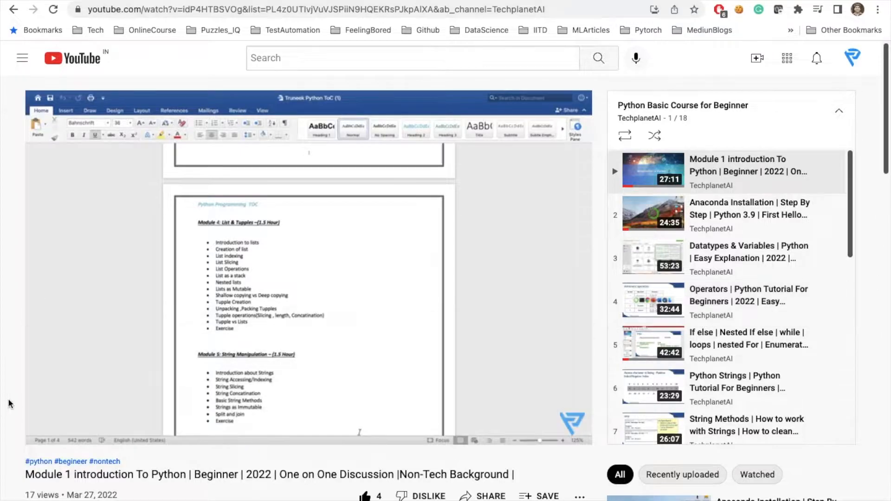
pyautogui.scroll(-1, 712, 321)
pyautogui.scroll(1, 712, 322)
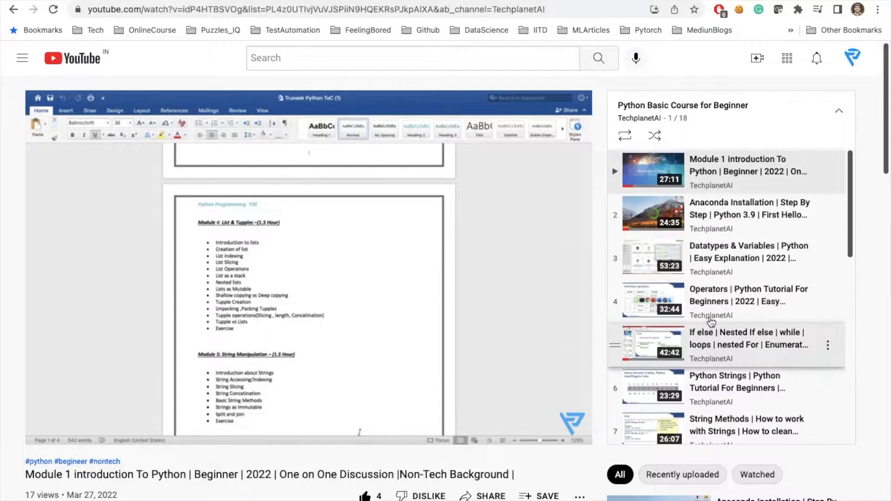
pyautogui.scroll(-1, 712, 321)
pyautogui.scroll(-4, 711, 322)
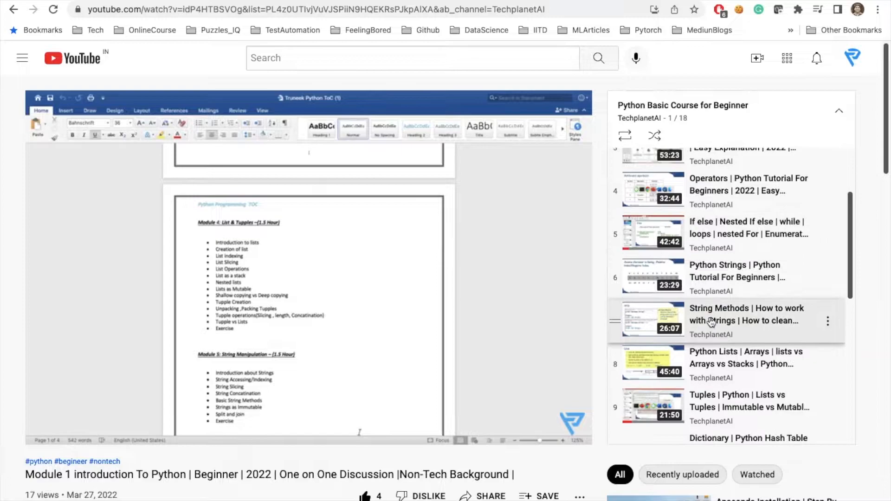
pyautogui.scroll(-5, 711, 322)
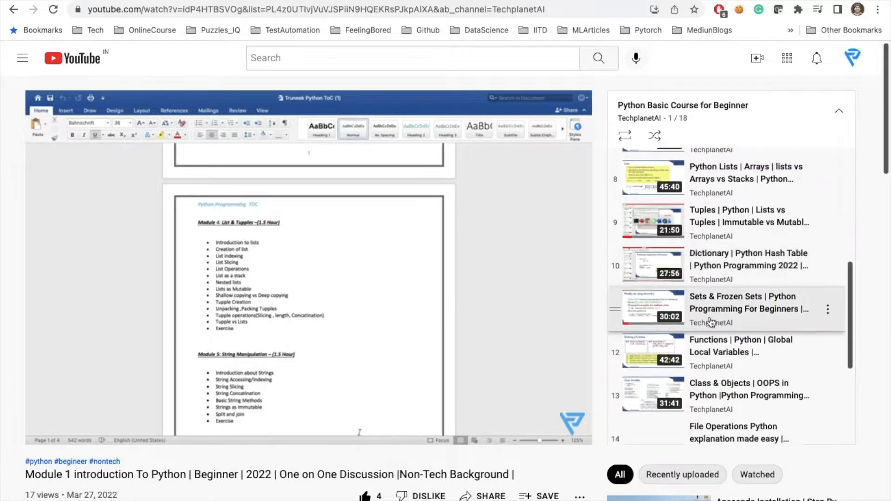
pyautogui.scroll(-1, 711, 314)
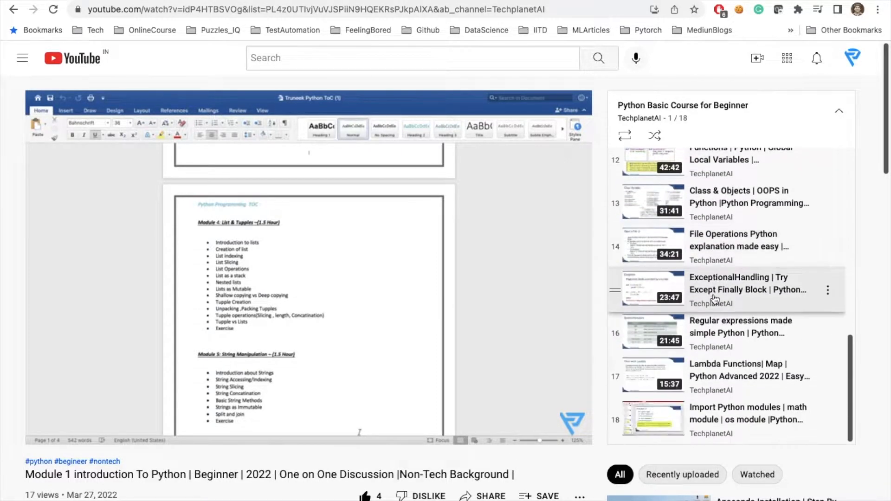
pyautogui.scroll(-1, 715, 299)
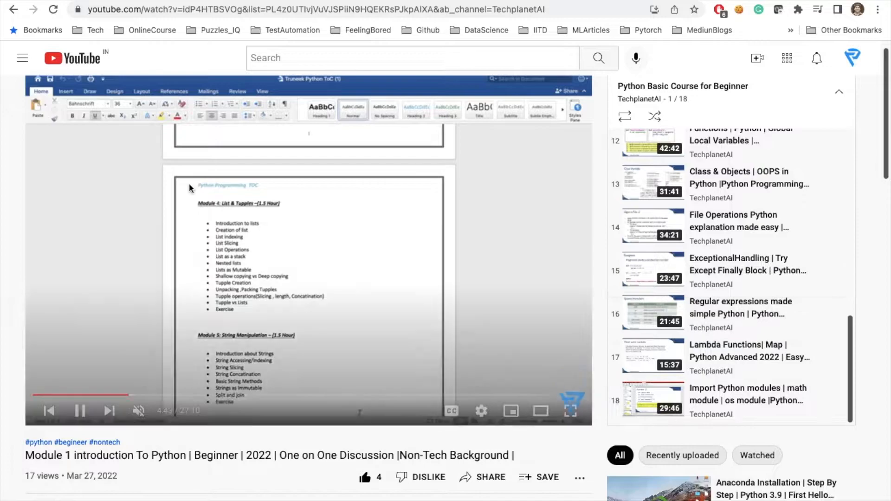
# - Open a new browser tab and check the Mac's system overview, closing the overview window when done
pyautogui.hotkey('ctrl', 't')
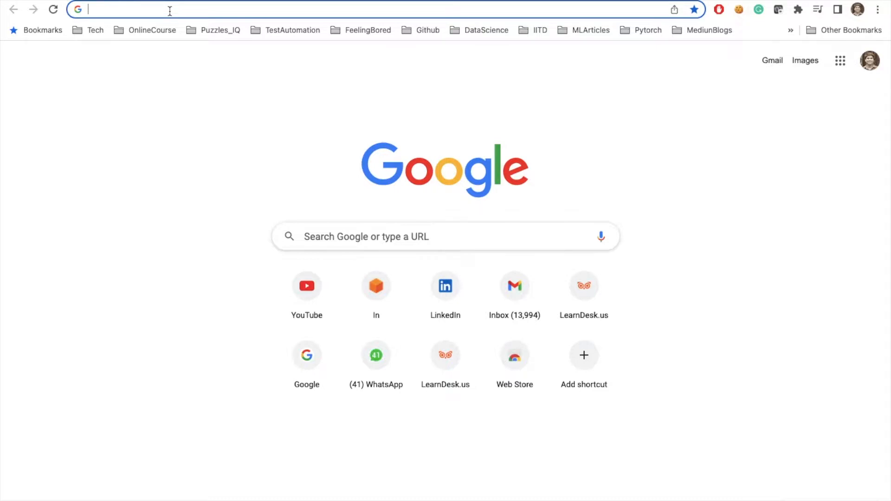
pyautogui.click(15, 0)
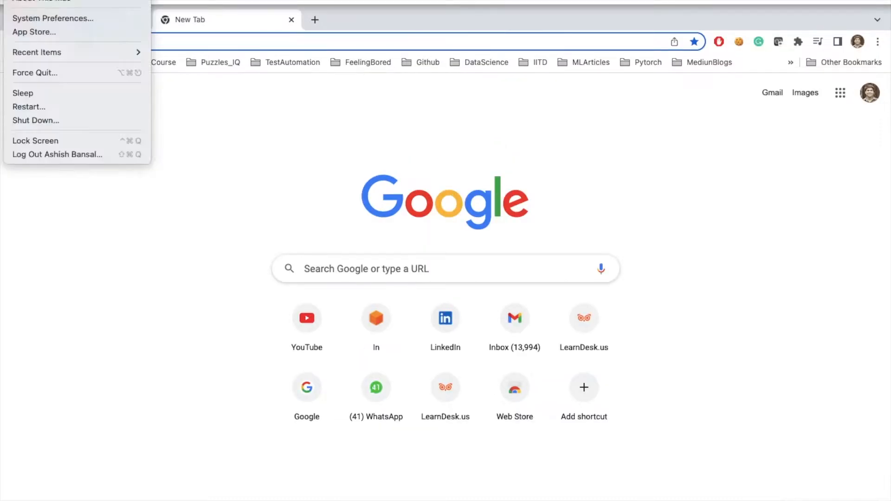
pyautogui.click(41, 0)
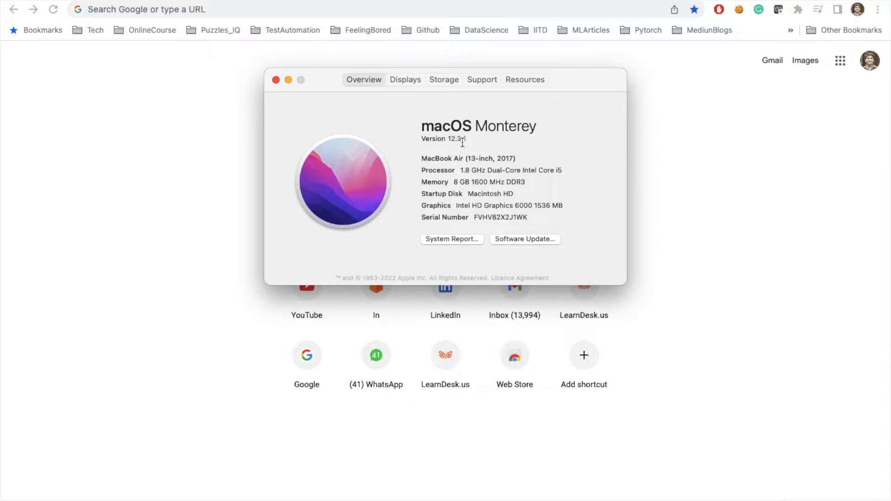
pyautogui.click(276, 80)
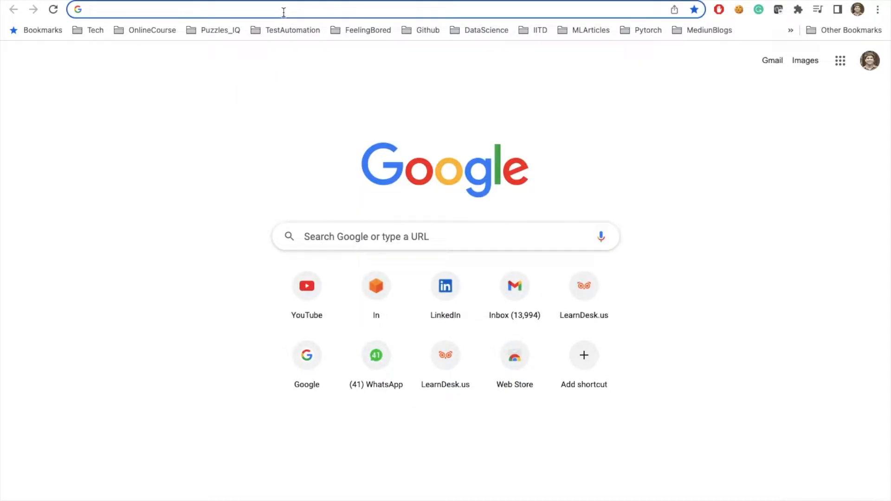
# - Search the web for "download anaconda" and go to the Anaconda Distribution page
pyautogui.write('download an')
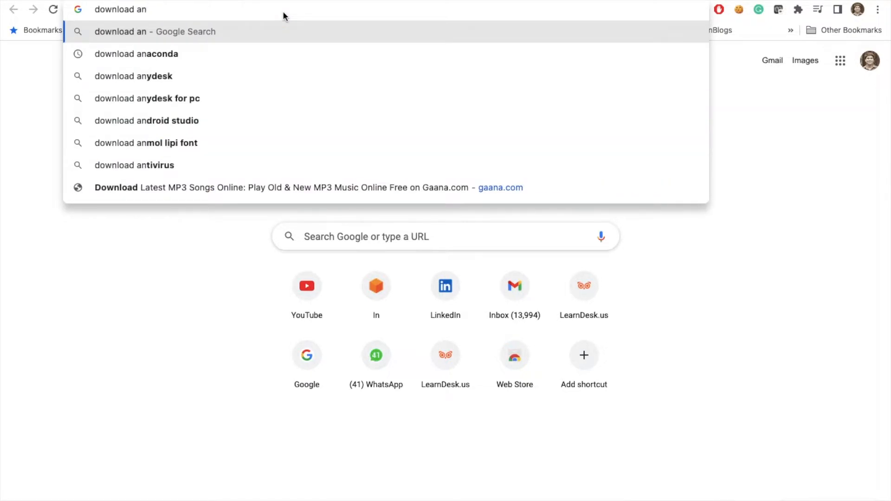
pyautogui.press('Down')
pyautogui.press('Return')
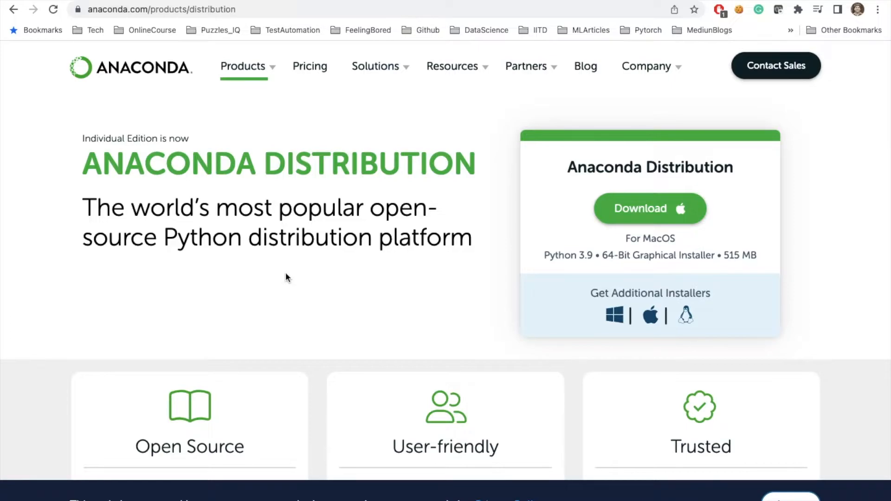
# - Review the Anaconda Distribution page, download the Python 3.9 64-bit graphical installer for macOS and dismiss the sign-up message
pyautogui.scroll(-12, 286, 277)
pyautogui.scroll(-15, 286, 277)
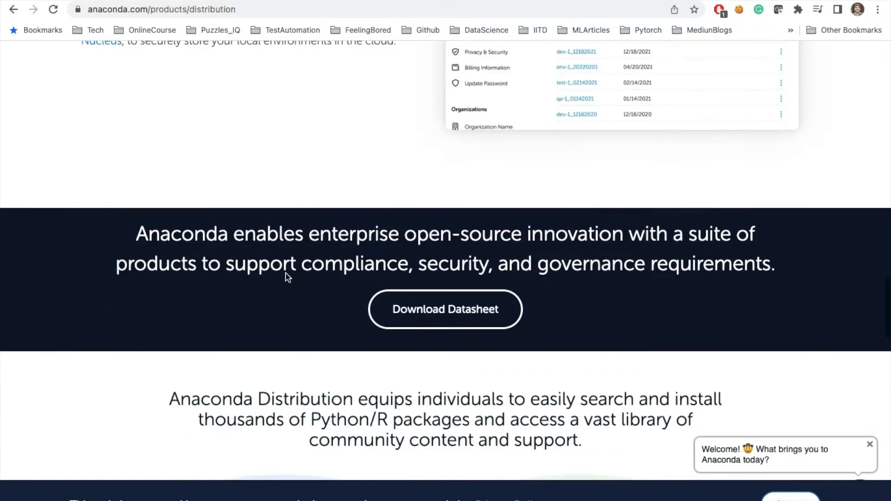
pyautogui.scroll(-9, 285, 277)
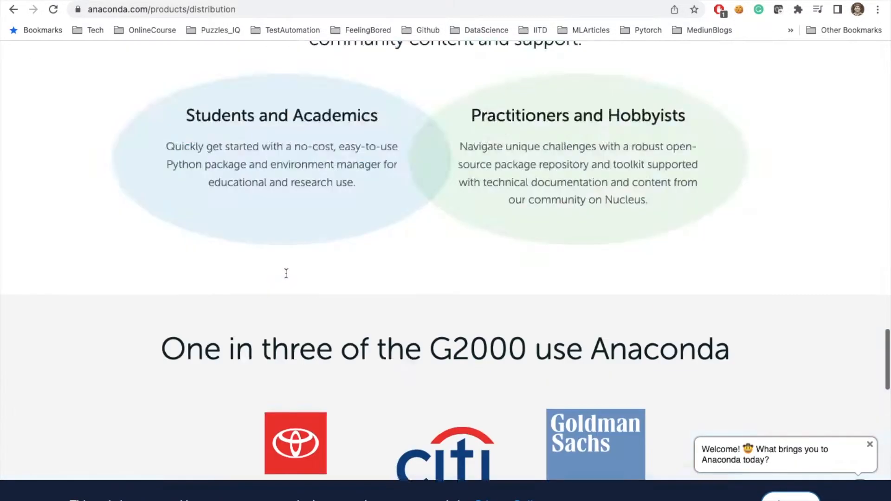
pyautogui.scroll(15, 287, 274)
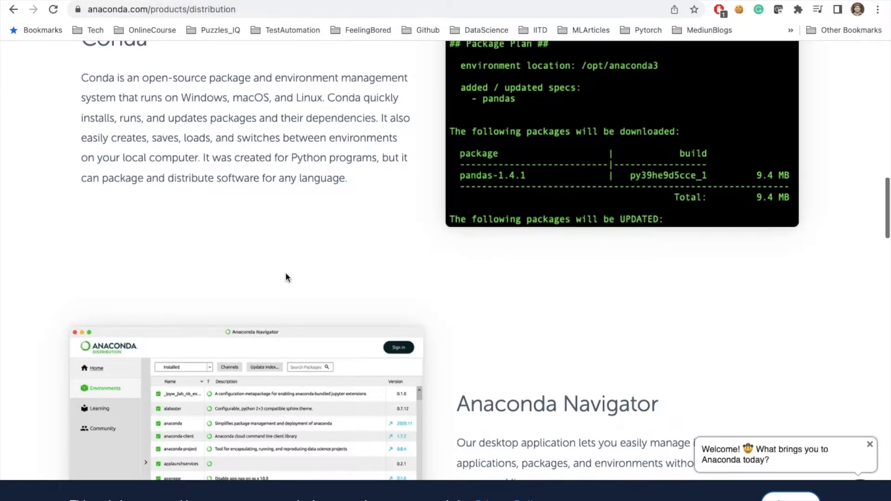
pyautogui.scroll(10, 286, 274)
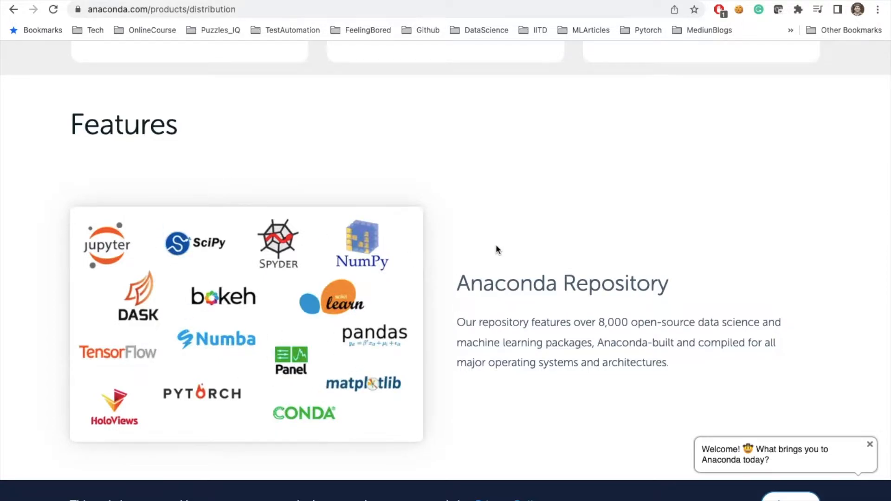
pyautogui.scroll(10, 496, 249)
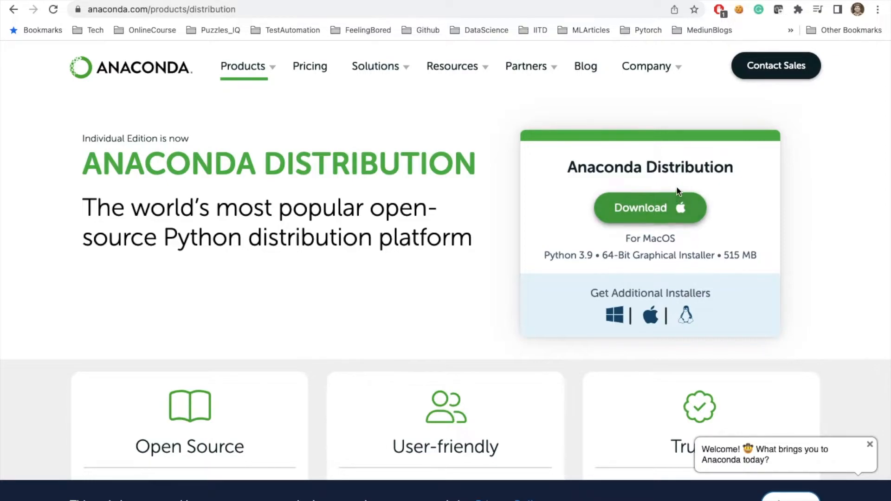
pyautogui.click(640, 209)
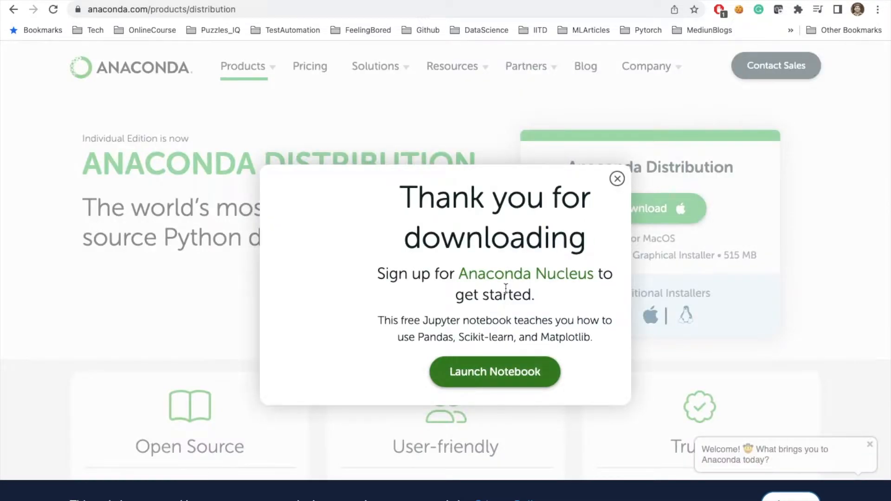
pyautogui.click(617, 162)
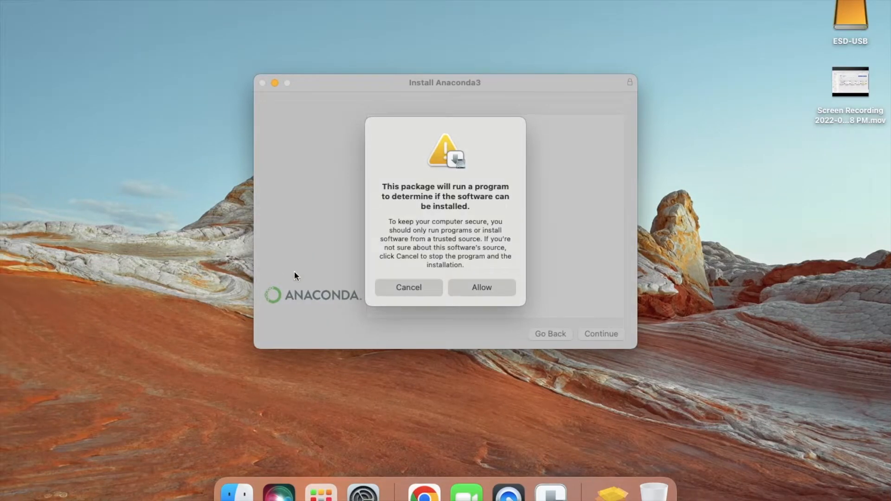
# - Go through the Anaconda3 installer, allowing its compatibility check and agreeing to the licence, and run the standard install on Macintosh HD
pyautogui.click(458, 287)
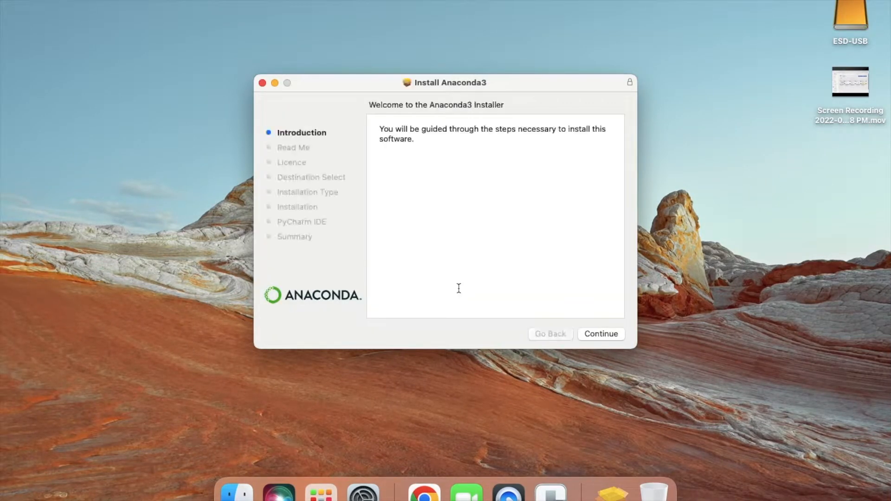
pyautogui.click(600, 334)
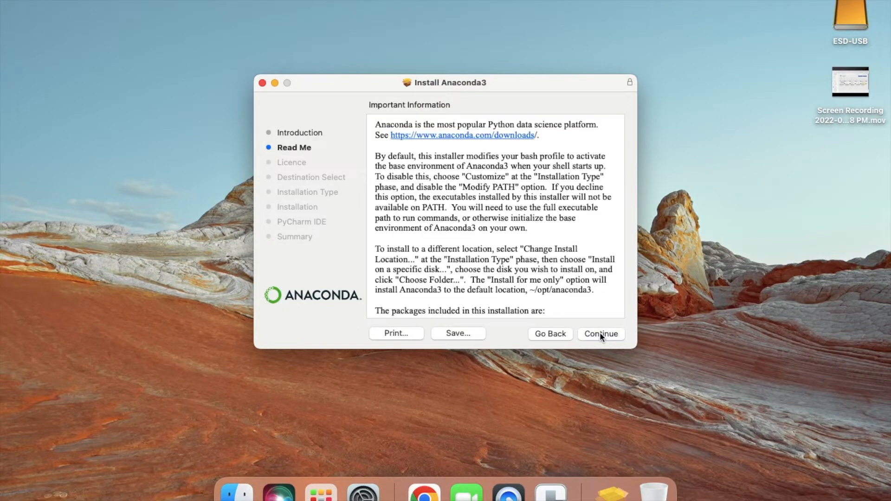
pyautogui.click(600, 333)
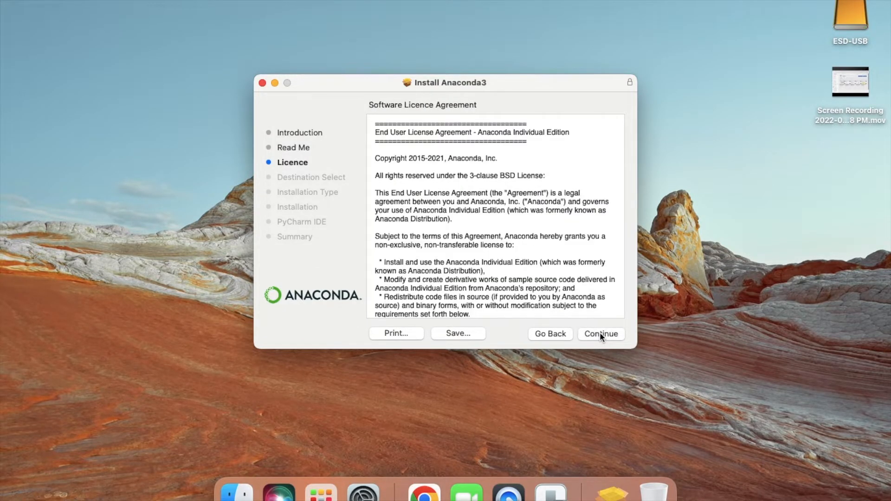
pyautogui.click(600, 332)
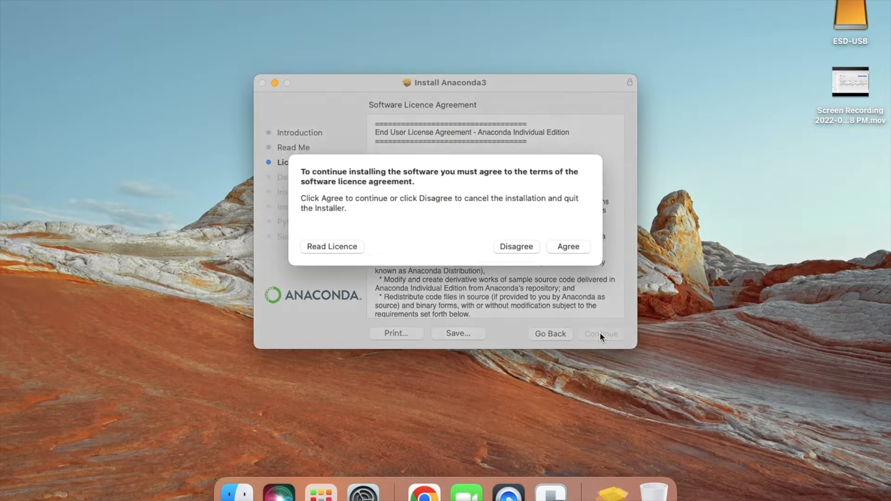
pyautogui.click(563, 249)
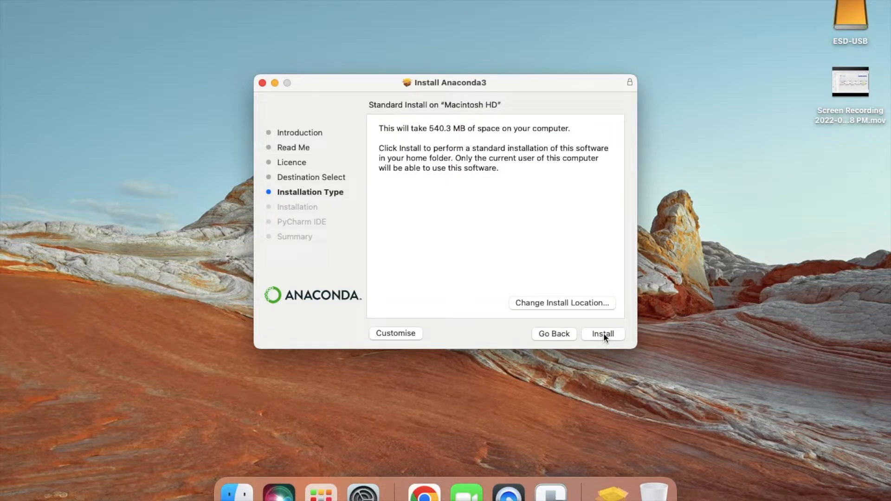
pyautogui.click(601, 333)
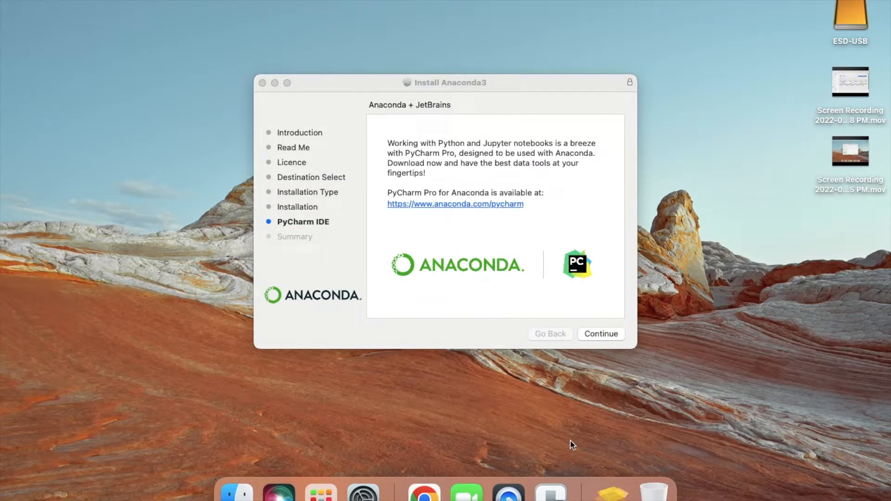
# - Skip past the PyCharm information, close the completed Anaconda3 installer and move the installer package to the Bin
pyautogui.click(597, 334)
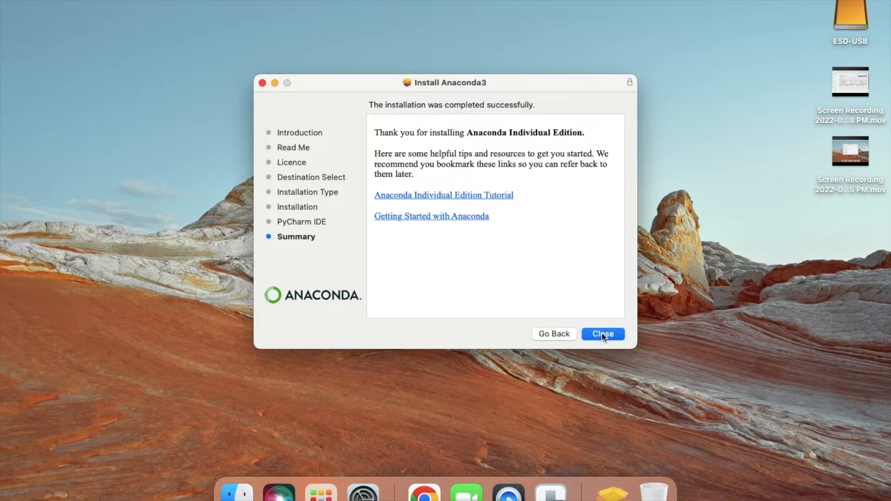
pyautogui.click(602, 333)
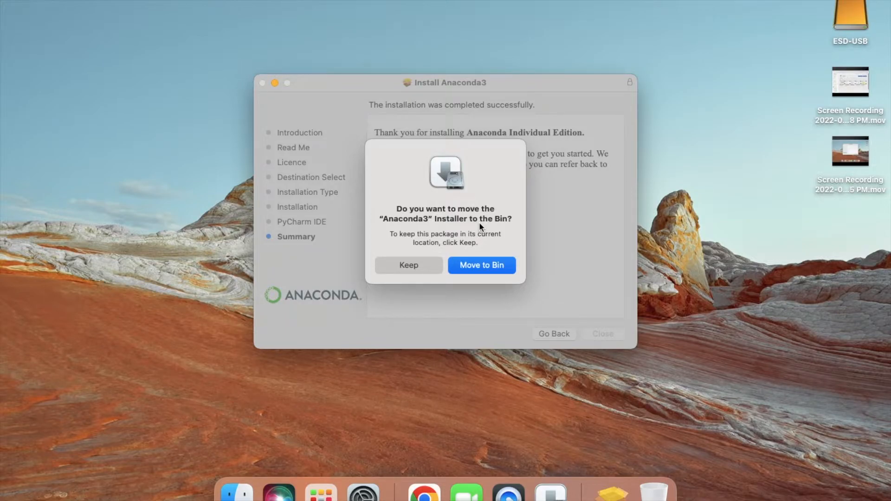
pyautogui.click(462, 267)
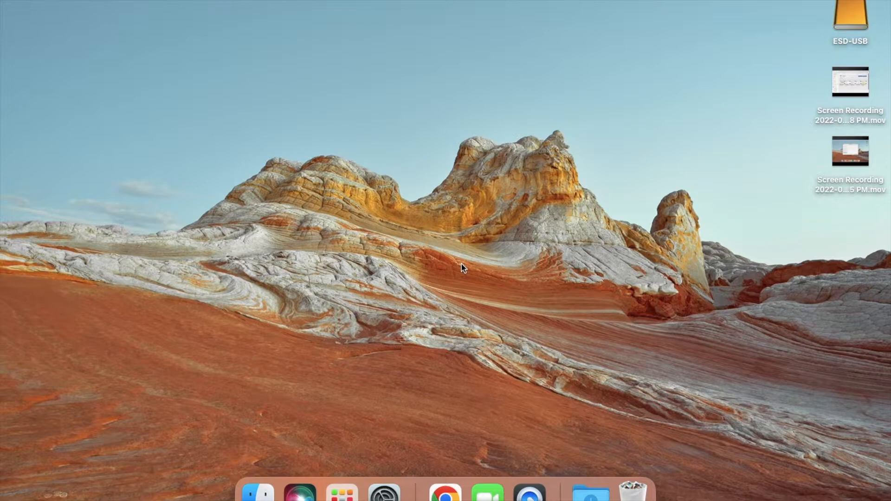
# - Launch Anaconda-Navigator from the Mac's Applications folder, bring it into view and look over its home page of applications
pyautogui.click(259, 494)
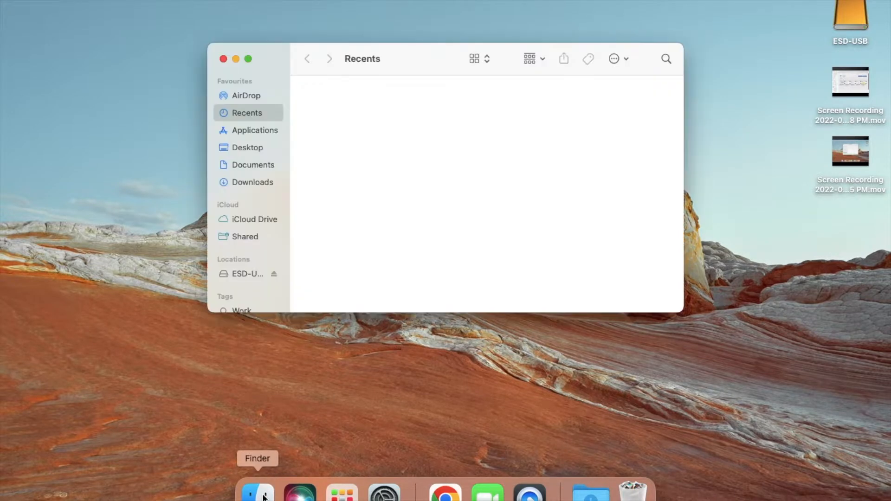
pyautogui.click(259, 134)
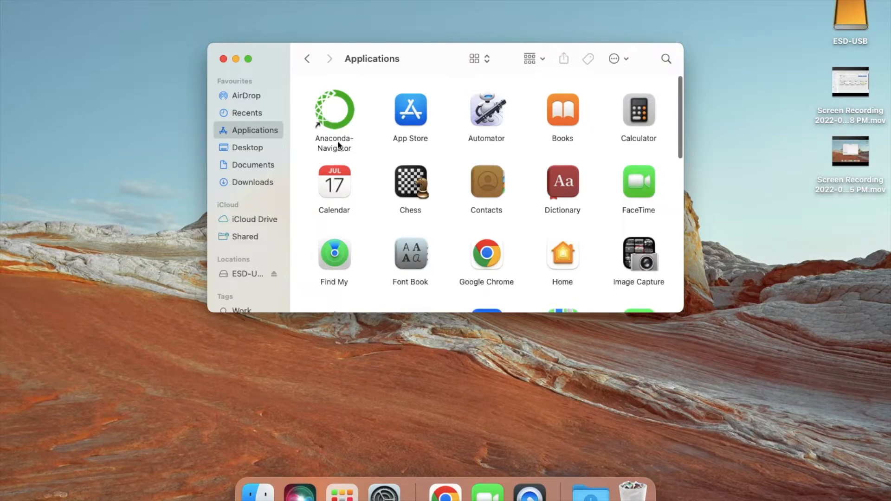
pyautogui.click(248, 59)
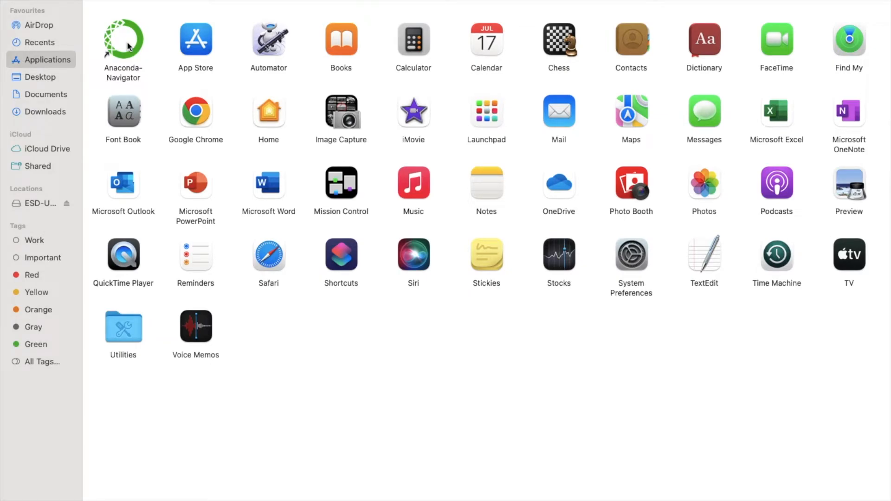
pyautogui.click(126, 47)
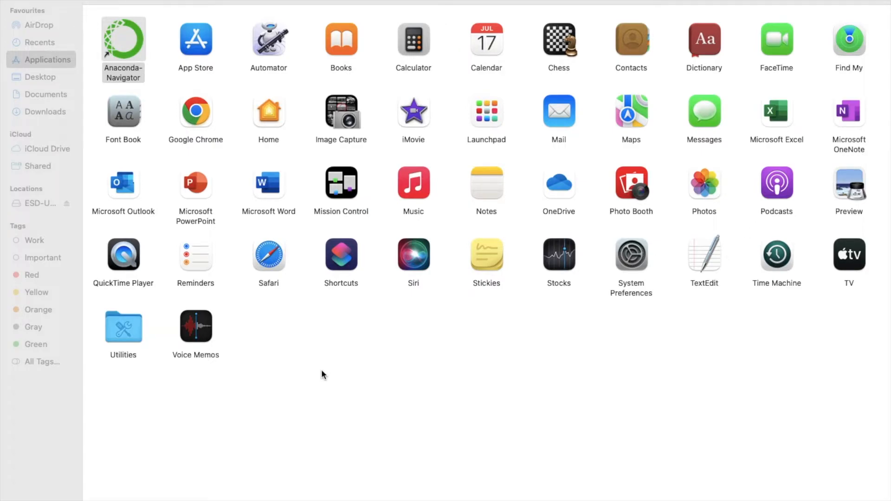
pyautogui.hotkey('ctrl', 'Left')
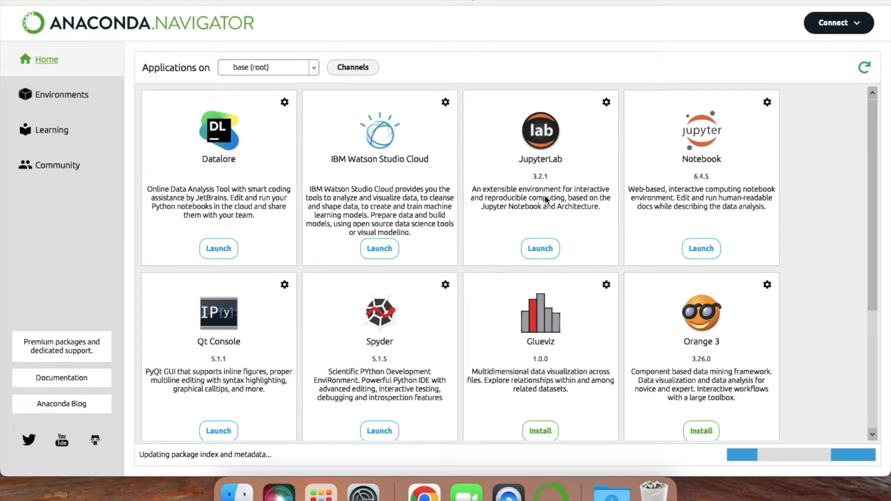
pyautogui.scroll(-5, 692, 193)
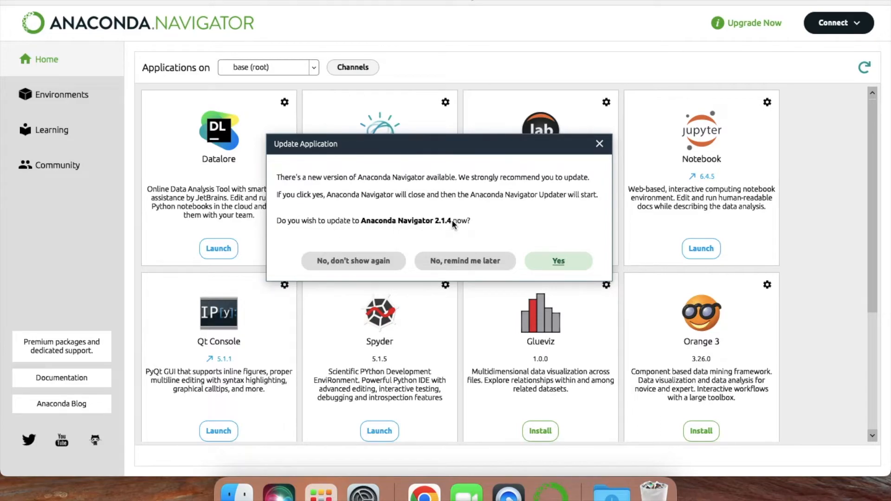
# - Postpone the Anaconda Navigator 2.1.4 update with a later reminder and look over the applications on the home page
pyautogui.click(444, 258)
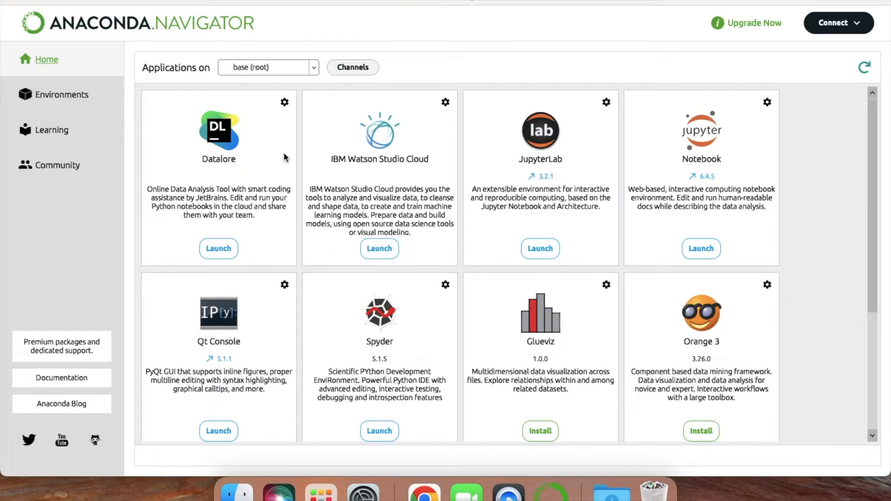
pyautogui.scroll(-5, 304, 238)
pyautogui.scroll(5, 304, 239)
pyautogui.scroll(-5, 304, 237)
pyautogui.scroll(5, 304, 237)
pyautogui.scroll(-5, 301, 285)
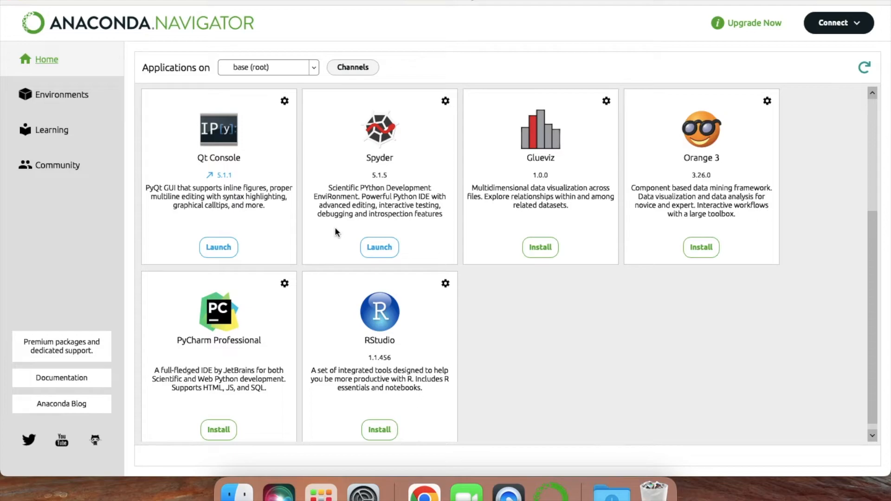
# - Launch Spyder from the Navigator home page and browse the remaining application tiles while it loads
pyautogui.click(372, 241)
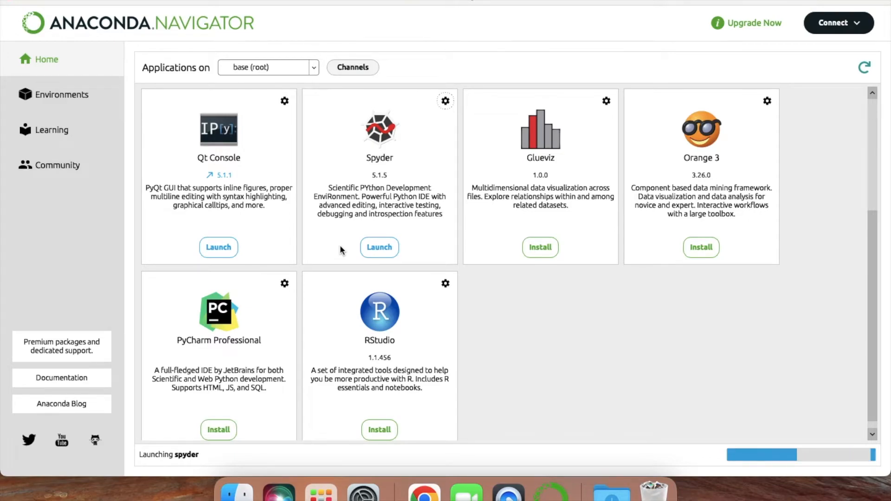
pyautogui.scroll(-5, 340, 247)
pyautogui.scroll(5, 340, 246)
pyautogui.scroll(-5, 340, 246)
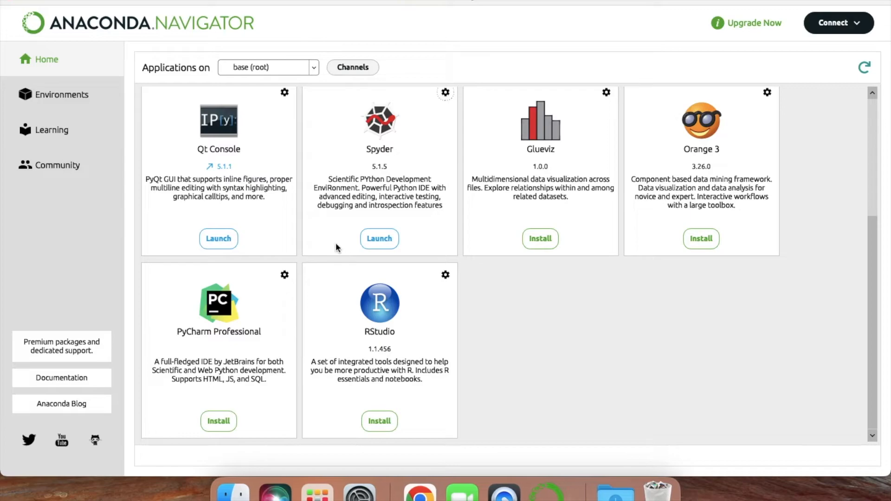
# - Examine the base (root) environment's installed packages, then filter the list to packages that are not installed and browse them
pyautogui.click(57, 95)
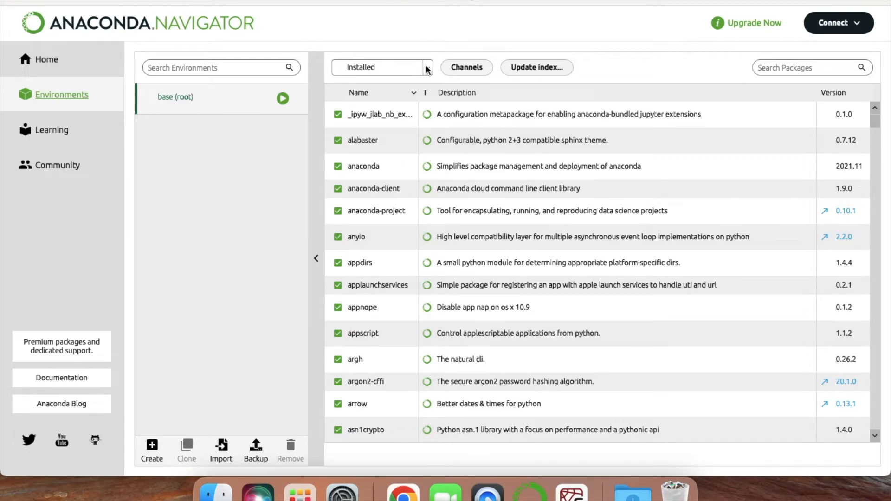
pyautogui.scroll(-5, 386, 338)
pyautogui.scroll(-20, 386, 336)
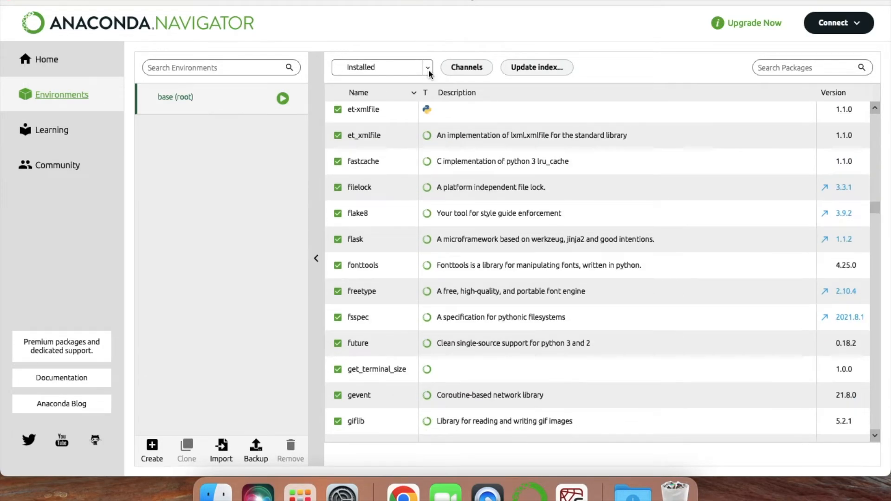
pyautogui.click(428, 69)
pyautogui.click(414, 104)
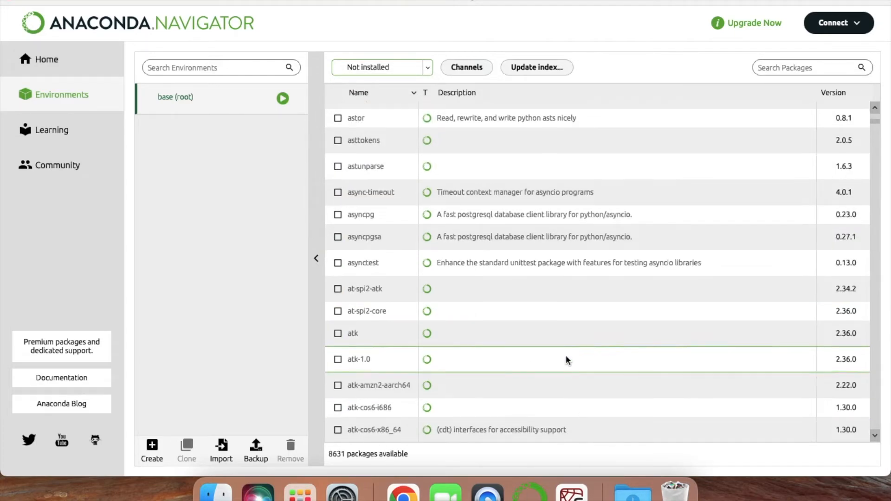
pyautogui.scroll(-3, 566, 357)
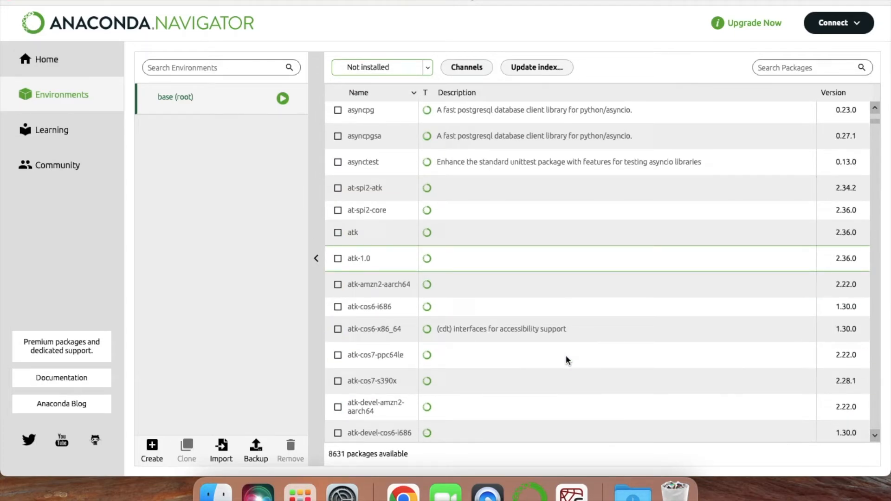
pyautogui.click(338, 233)
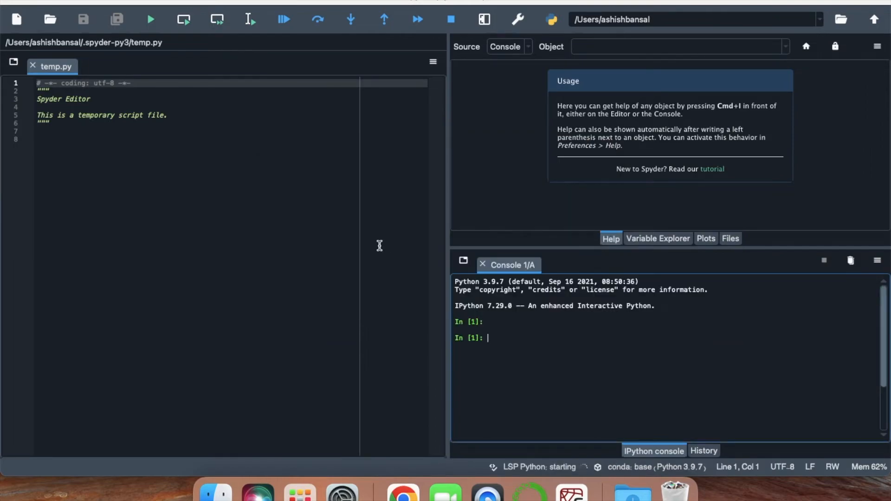
# - Add the statement print("hello world") on line 8 of temp.py in the Spyder editor
pyautogui.click(125, 203)
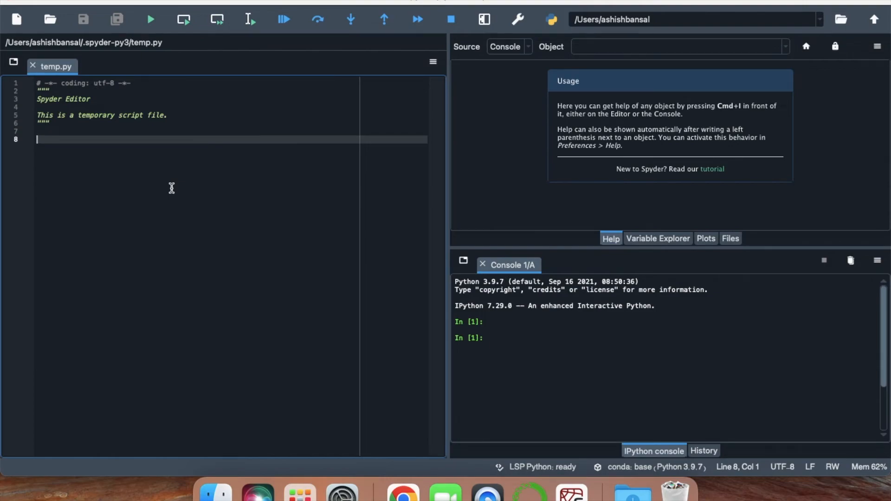
pyautogui.write('print')
pyautogui.write('("h')
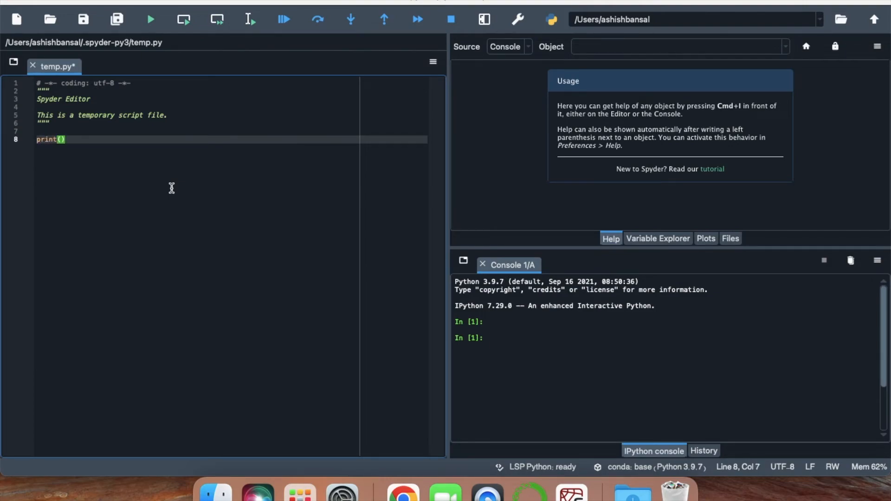
pyautogui.write('ello worl')
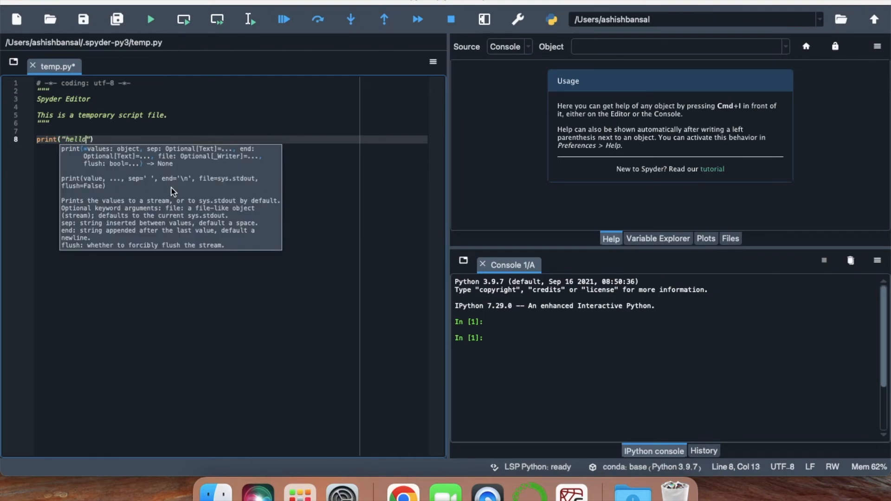
pyautogui.write('d')
# - Enlarge the editor's text for readability and run temp.py in the current console with the default run settings
pyautogui.click(272, 131)
pyautogui.press('super+plus')
pyautogui.press('super+plus')
pyautogui.press('super+plus')
pyautogui.press('super+plus')
pyautogui.press('super+plus')
pyautogui.press('super+plus')
pyautogui.press('super+plus')
pyautogui.press('super+plus')
pyautogui.press('super+plus')
pyautogui.press('super+plus')
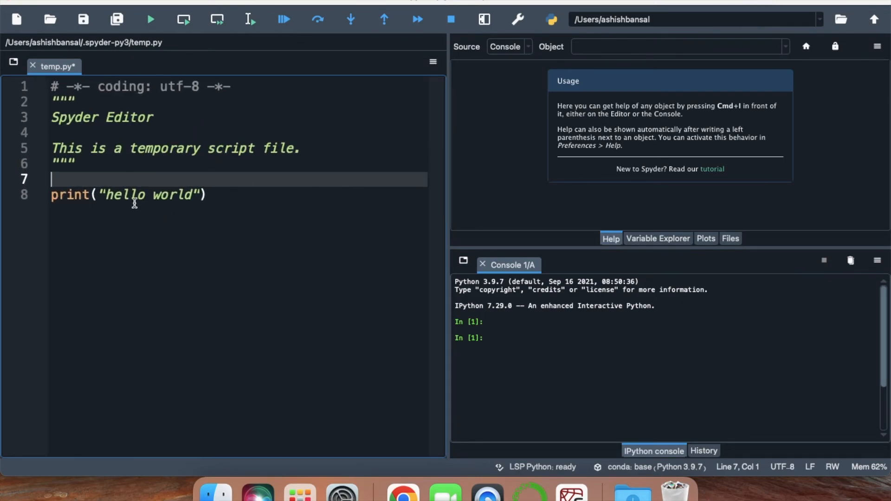
pyautogui.click(150, 21)
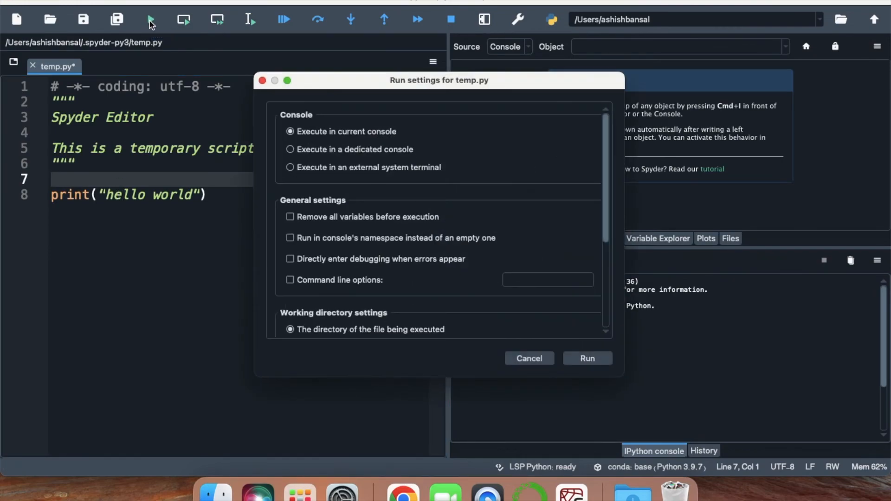
pyautogui.click(587, 359)
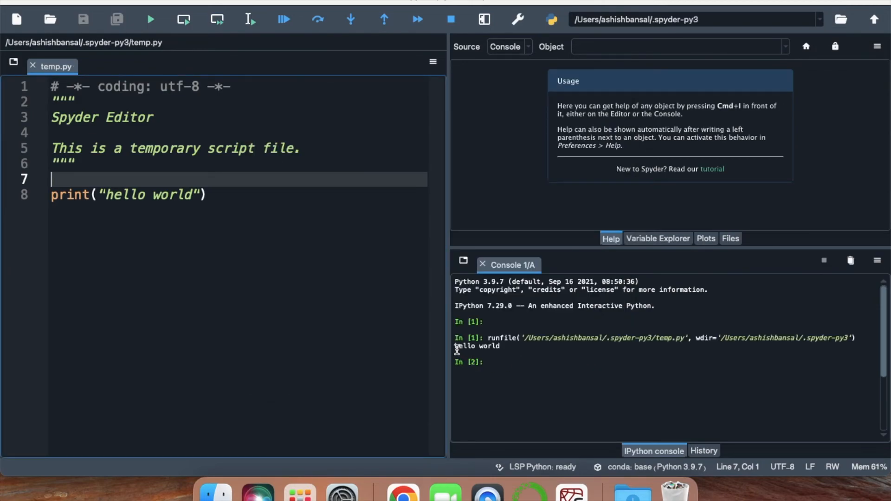